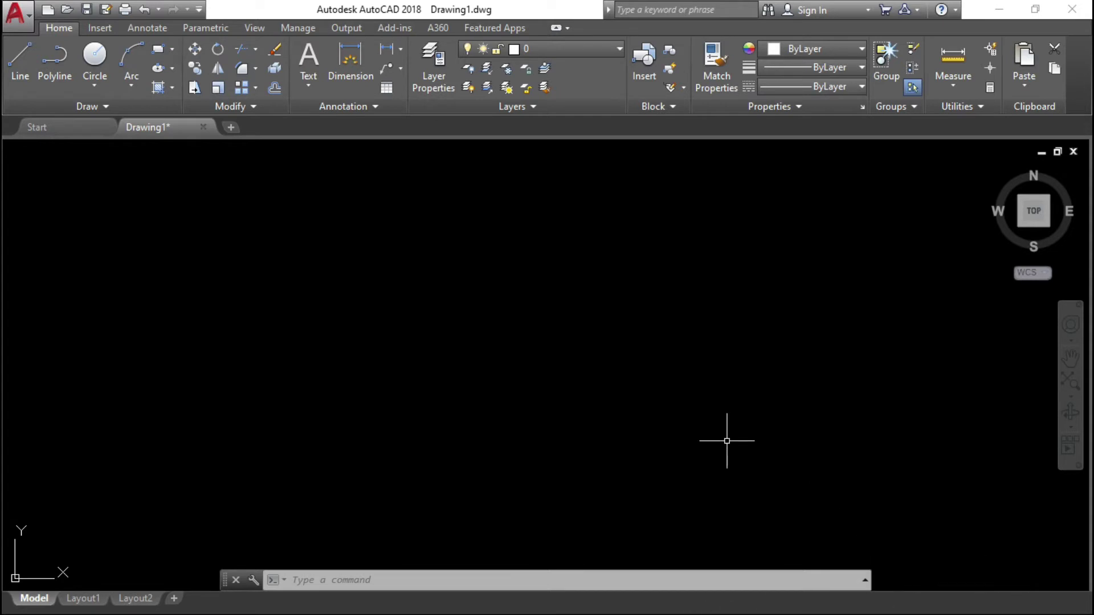
text(s)
text(bar)
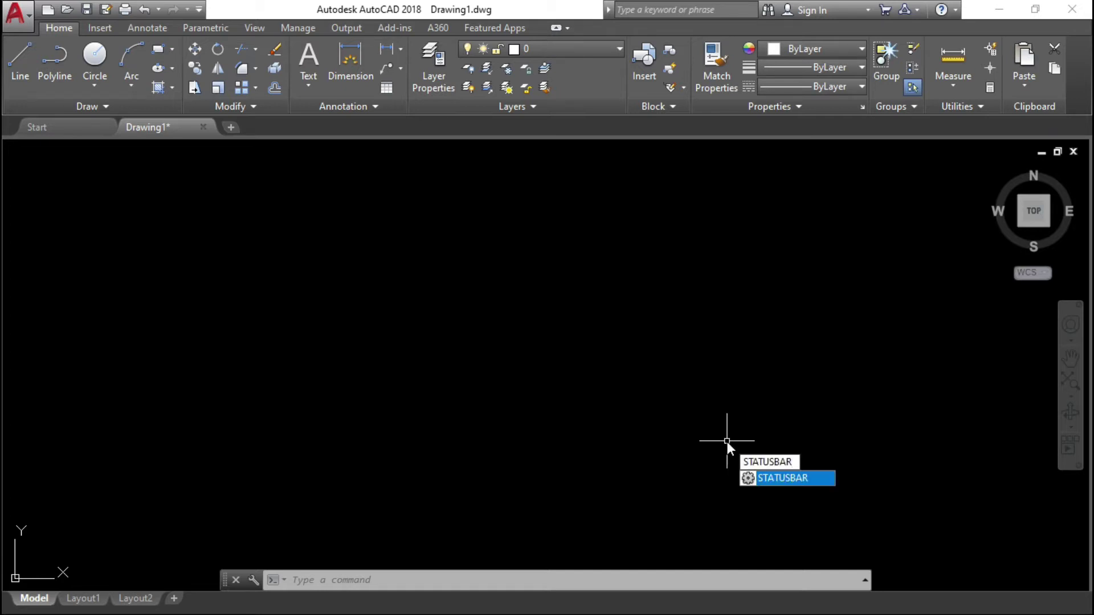
Set the STATUSBAR system variable to 1 to show the status bar
key(Return)
text(1)
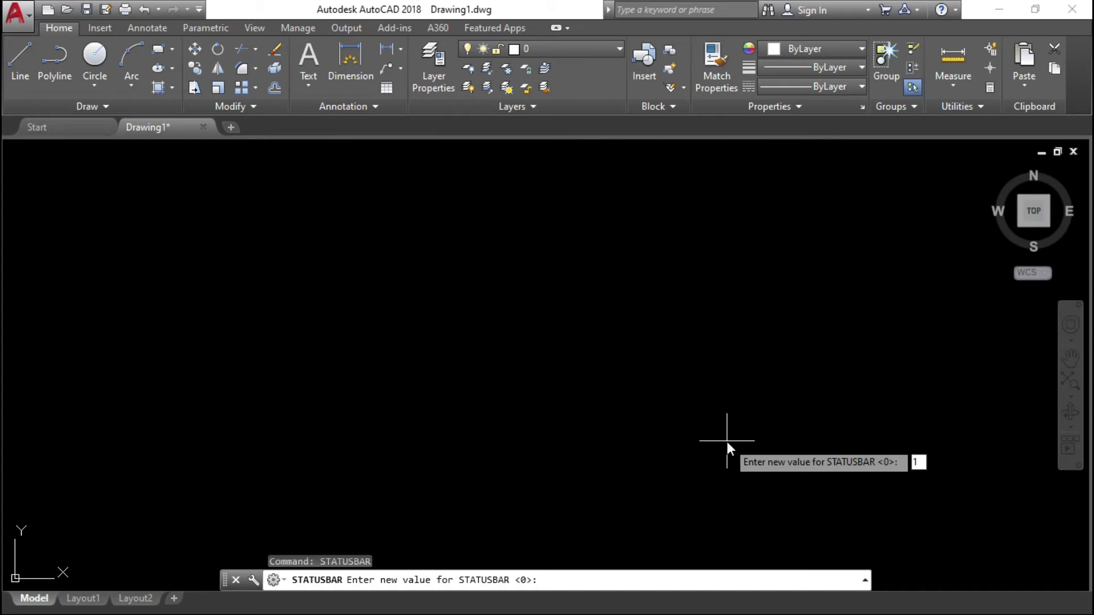
key(Return)
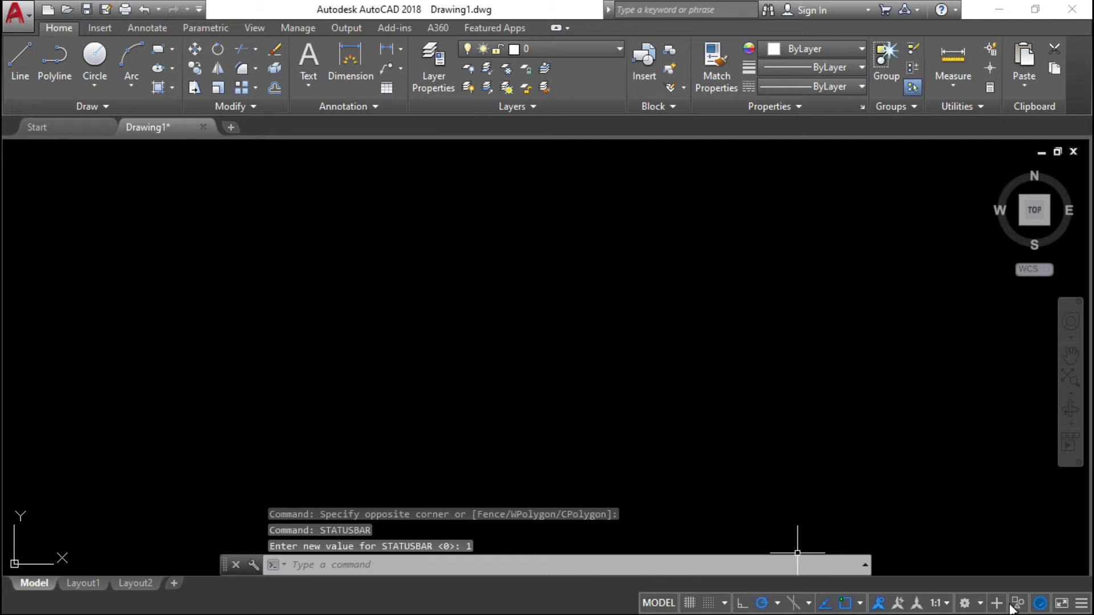
mouse_move(1033, 211)
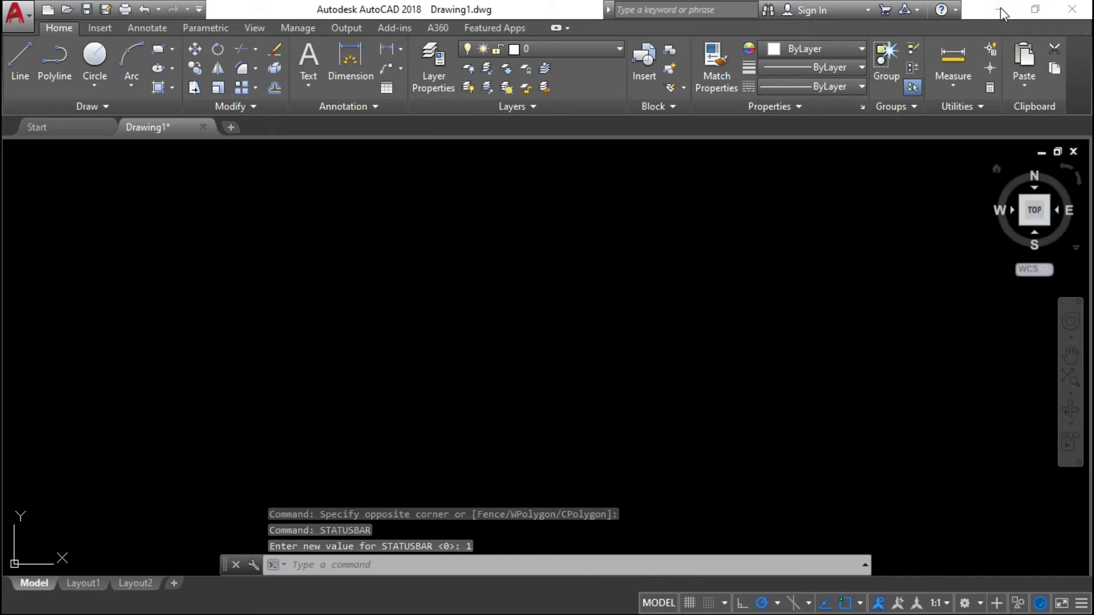
click(998, 9)
click(571, 600)
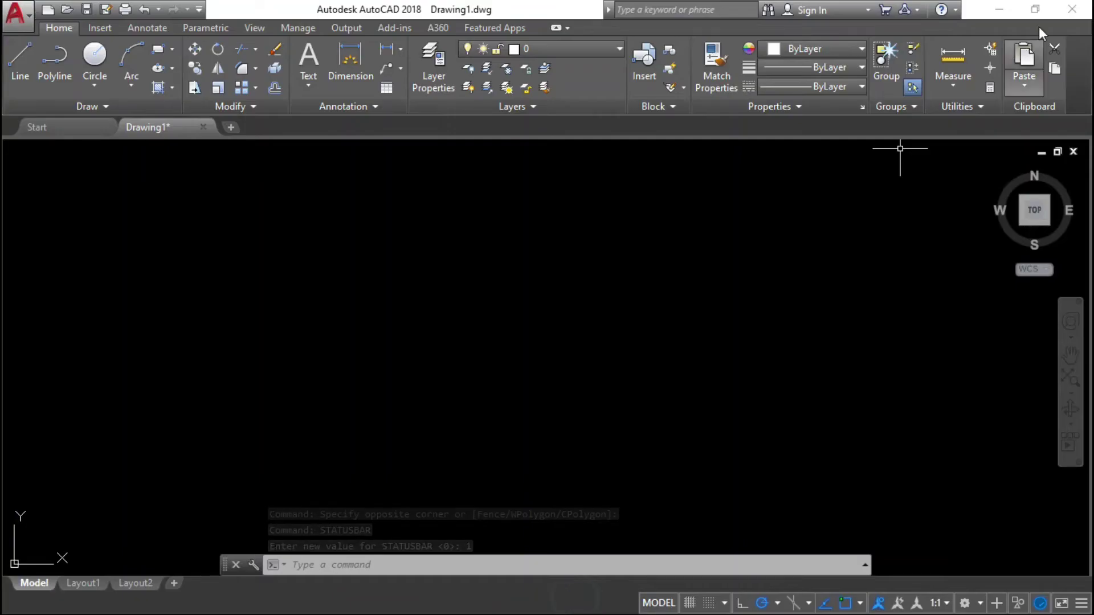
click(1041, 15)
click(1038, 11)
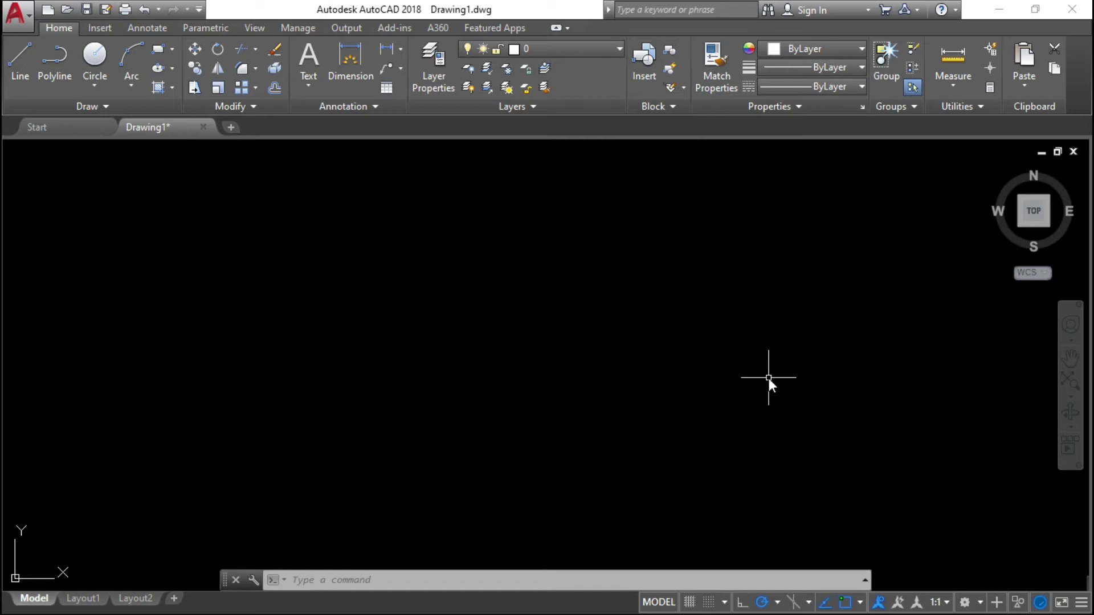
text(statbar)
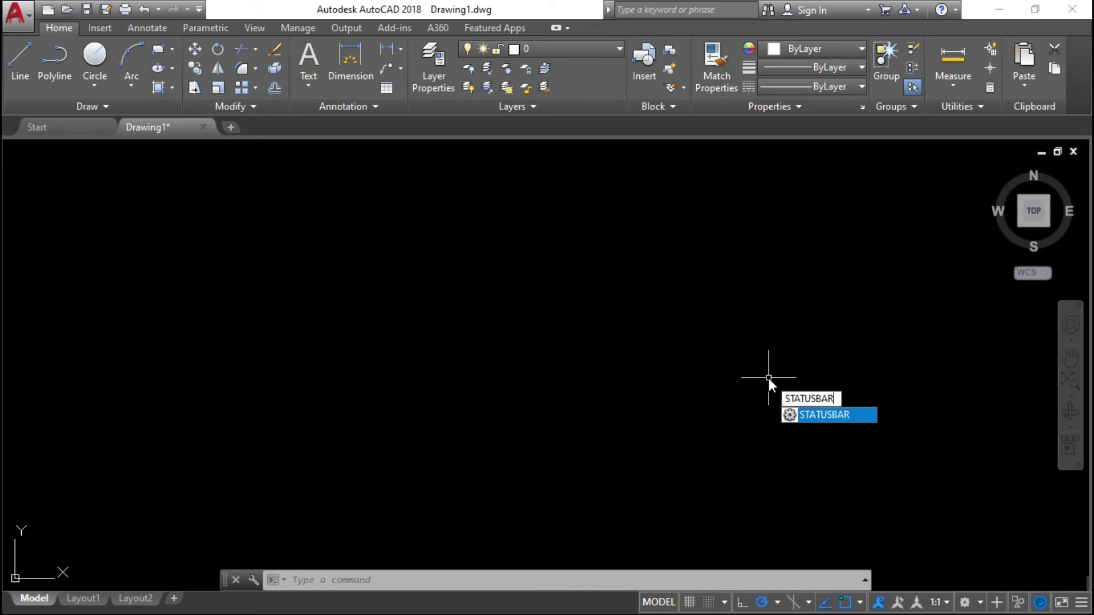
Set the STATUSBAR system variable to 0 to hide the status bar
key(Return)
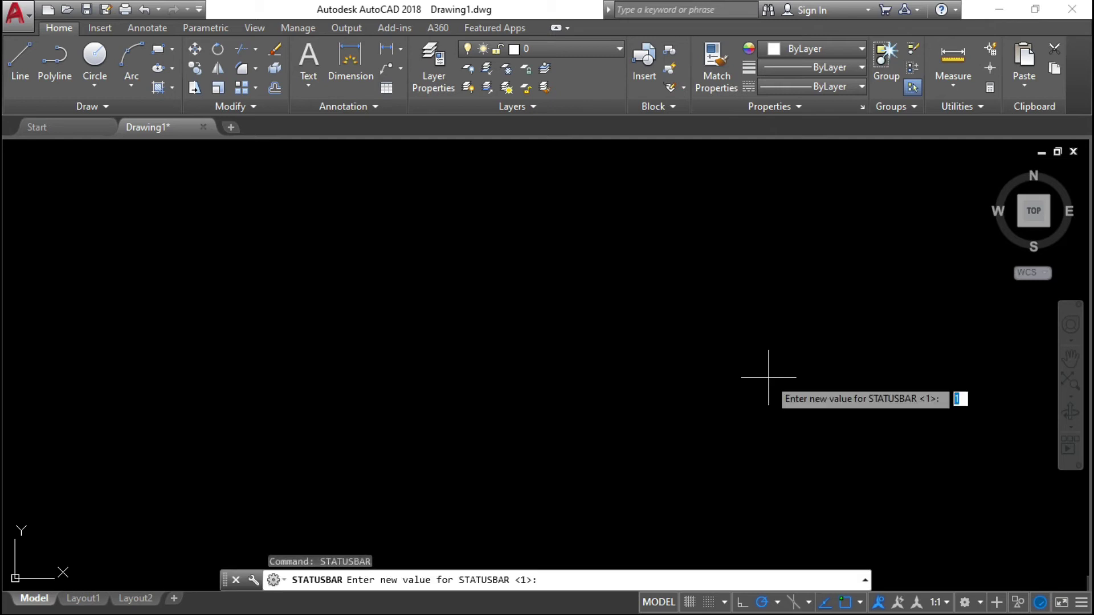
text(0)
key(Return)
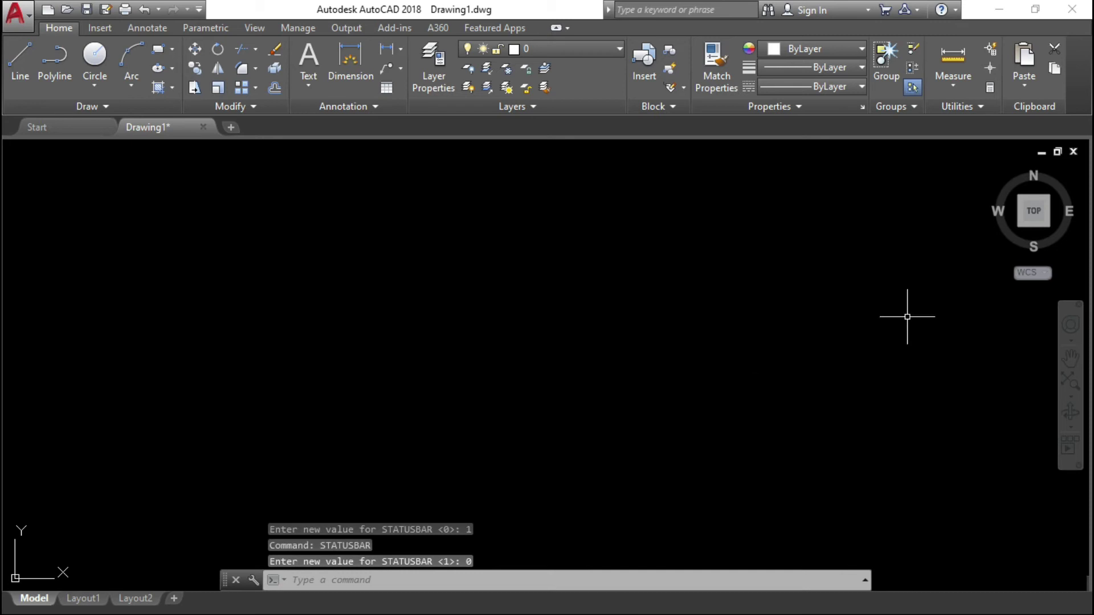